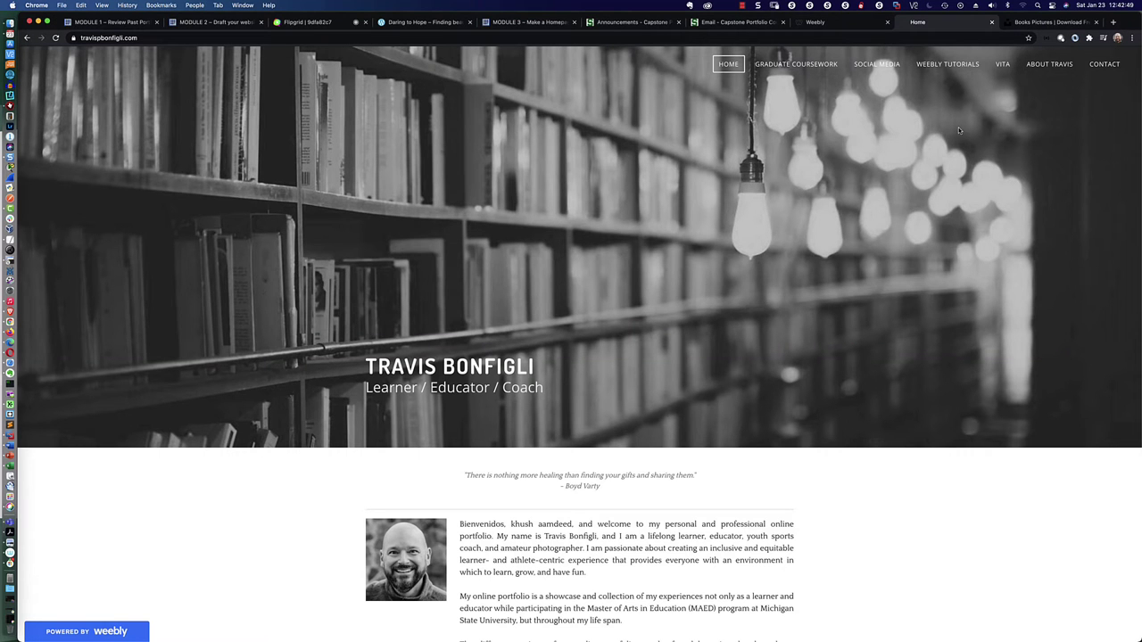
- Review the page list in the Weebly editor, then open the Contact page and inspect the Weebly Tutorials submenu
left_click(828, 24)
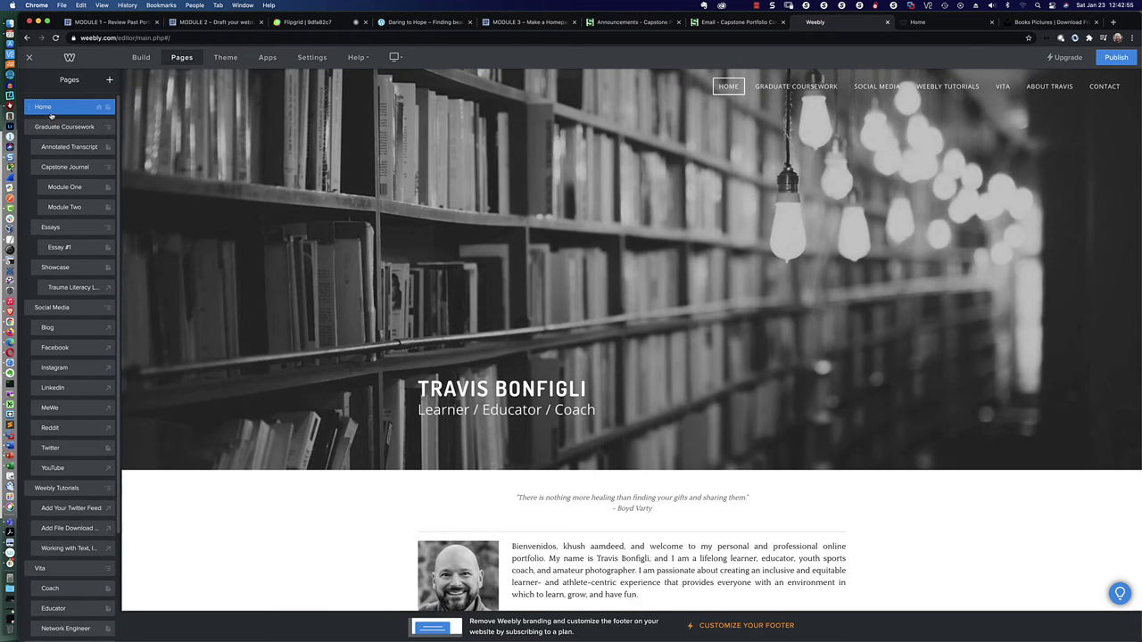
scroll(51, 145, "down", 5)
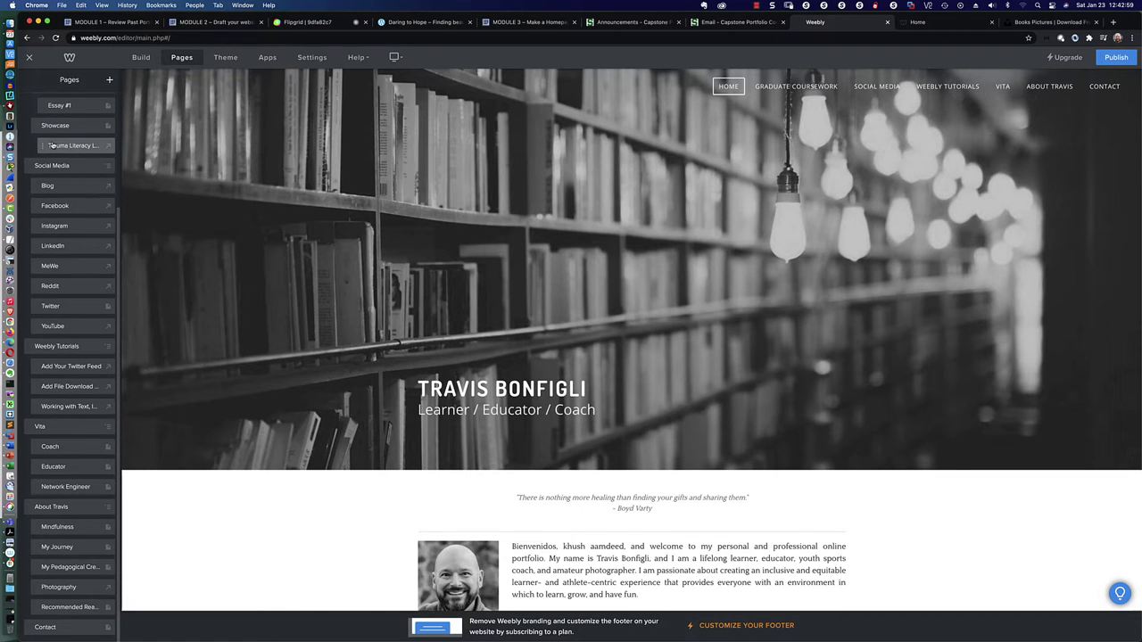
scroll(53, 147, "up", 5)
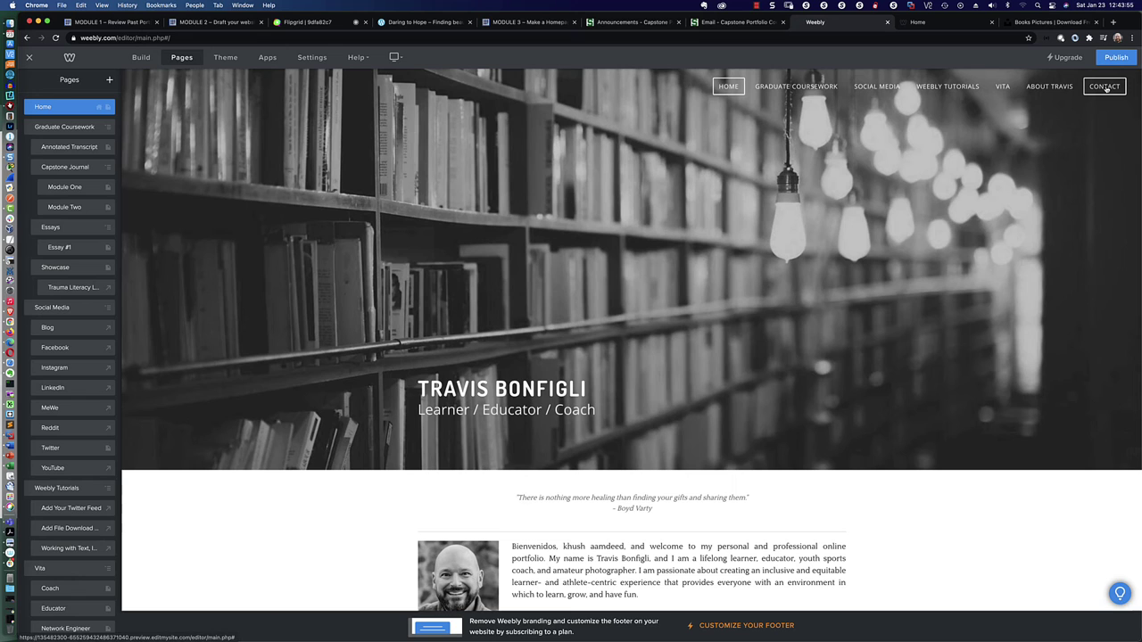
left_click(1105, 87)
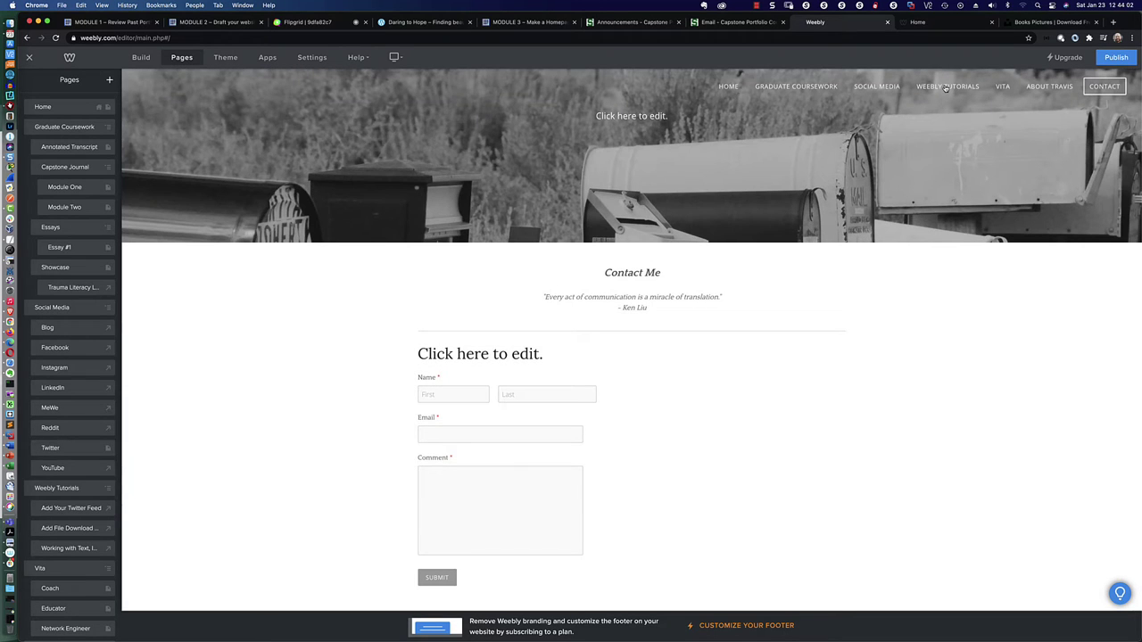
mouse_move(946, 87)
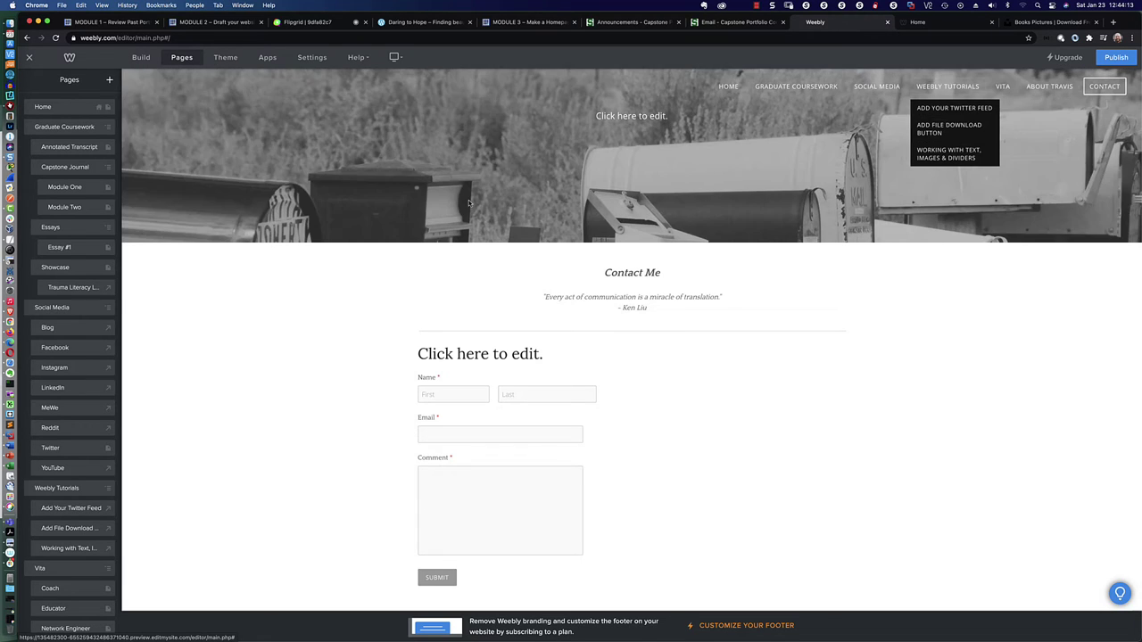
- Add an external page to the site and name it "Working with Menus"
scroll(86, 356, "down", 4)
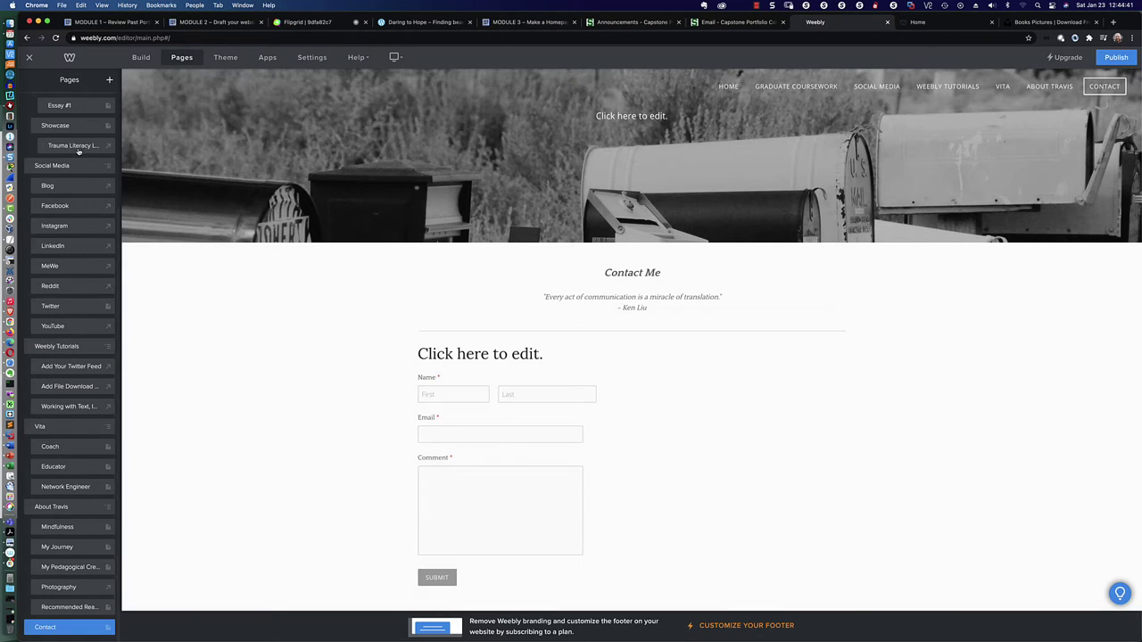
left_click(110, 81)
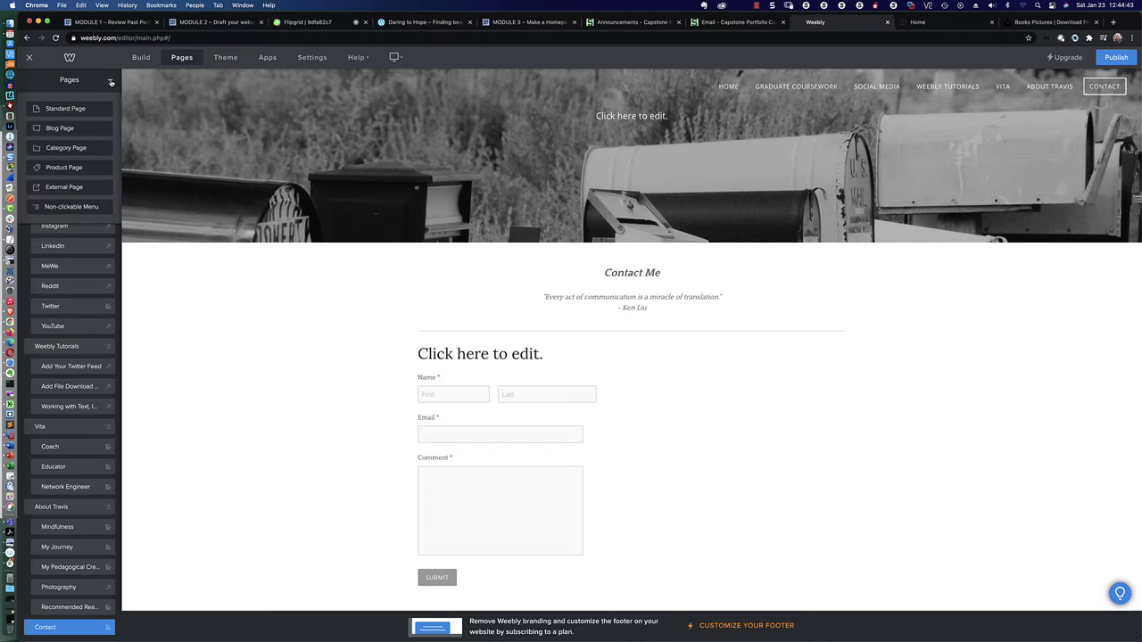
left_click(73, 188)
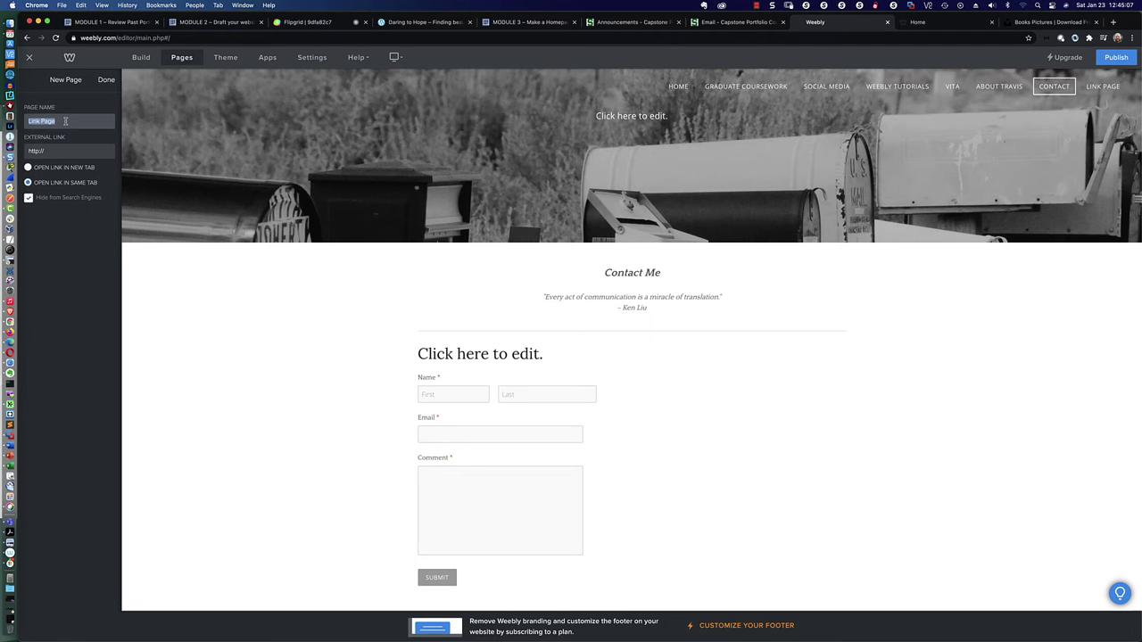
type("Work")
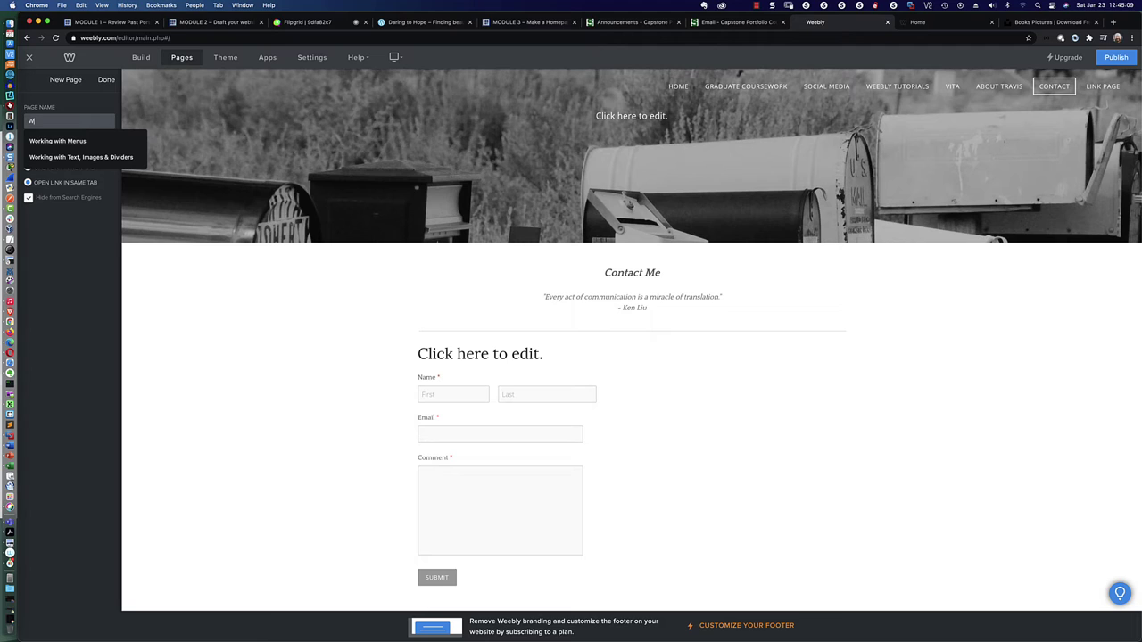
left_click(58, 141)
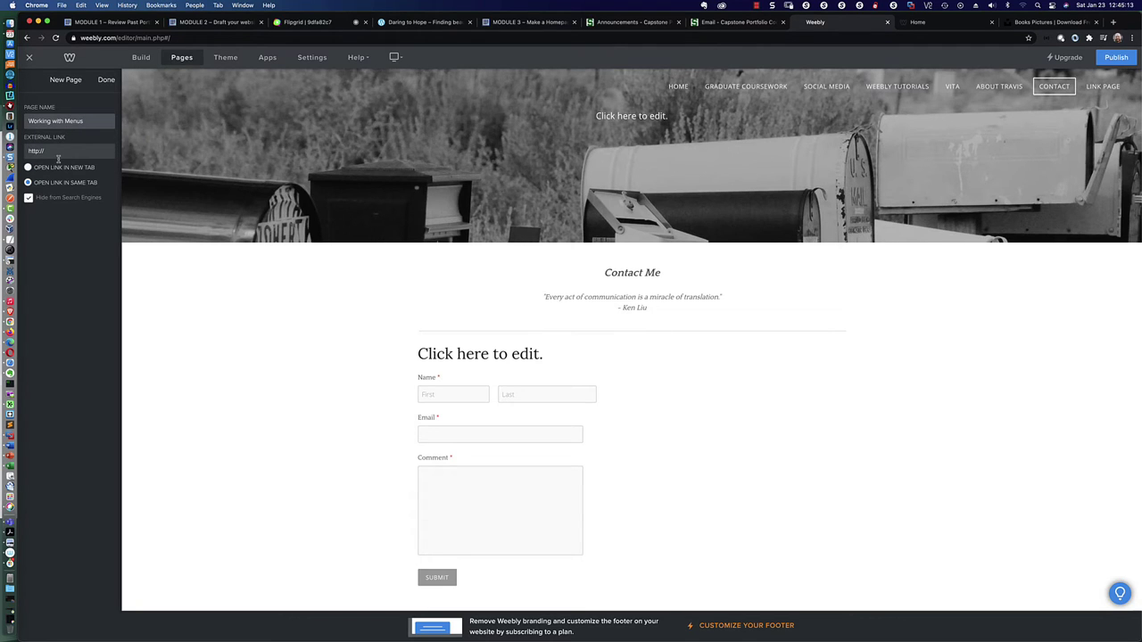
- Set the new external page to open in a new tab, stop hiding it from search engines, and finish creating it
left_click(55, 153)
left_click(28, 167)
left_click(28, 198)
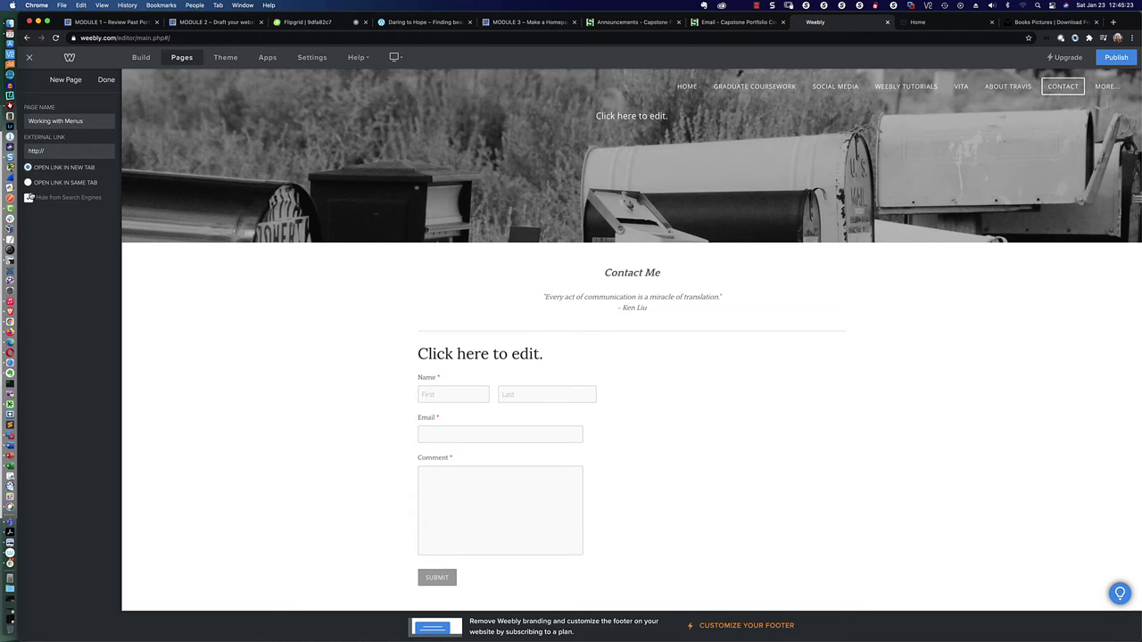
left_click(106, 80)
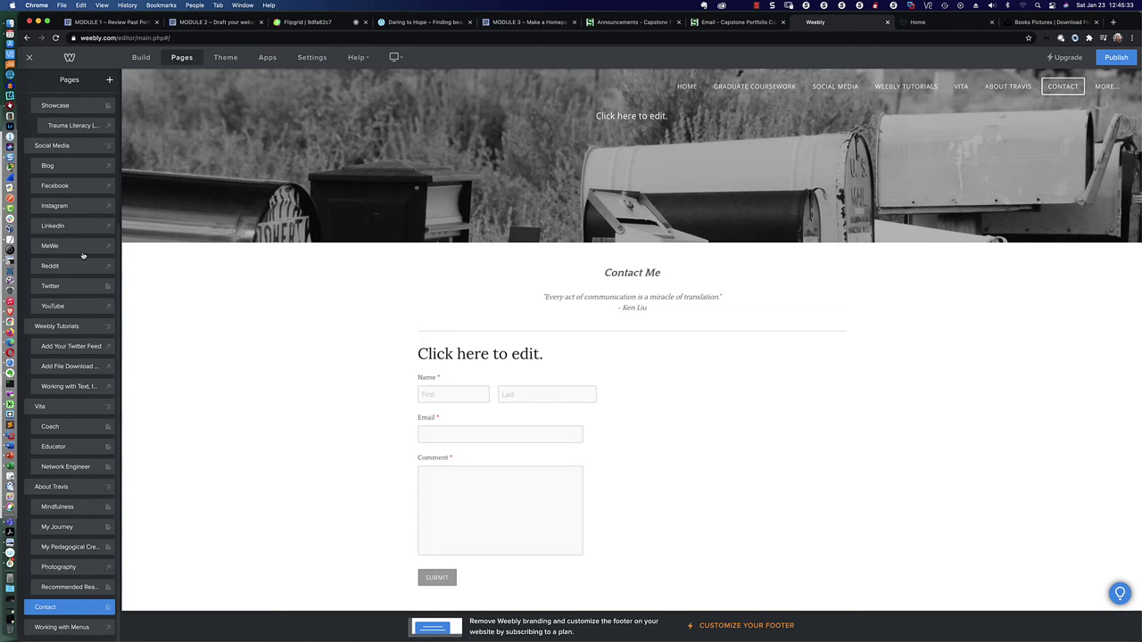
- Review the Working with Menus page settings and inspect how the pages are arranged in the site's navigation menu
left_click(60, 627)
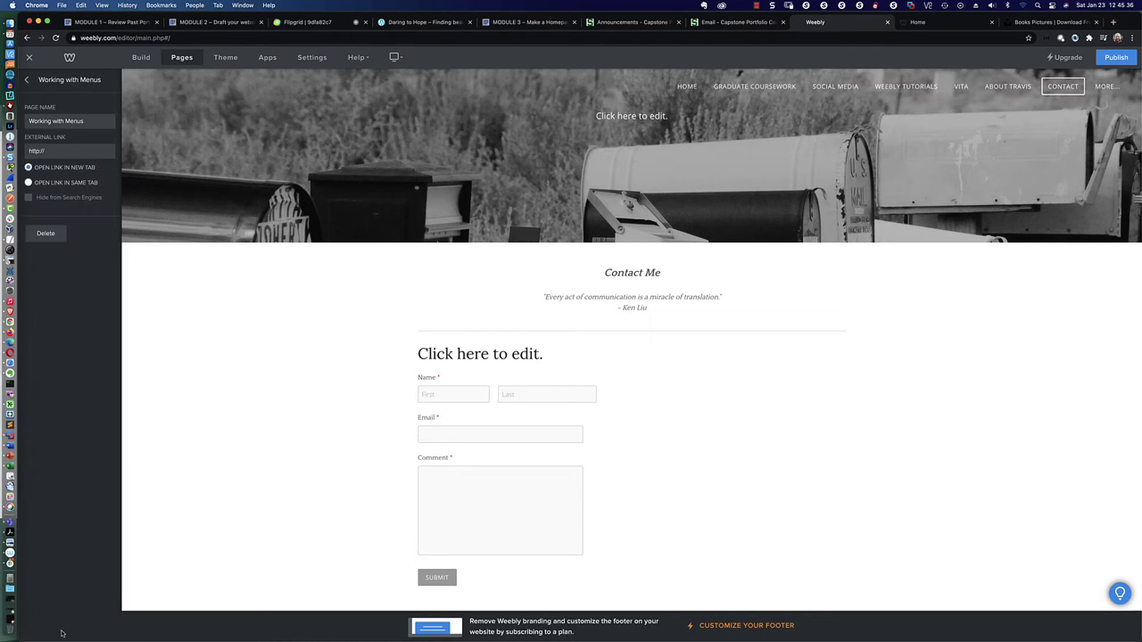
left_click(27, 82)
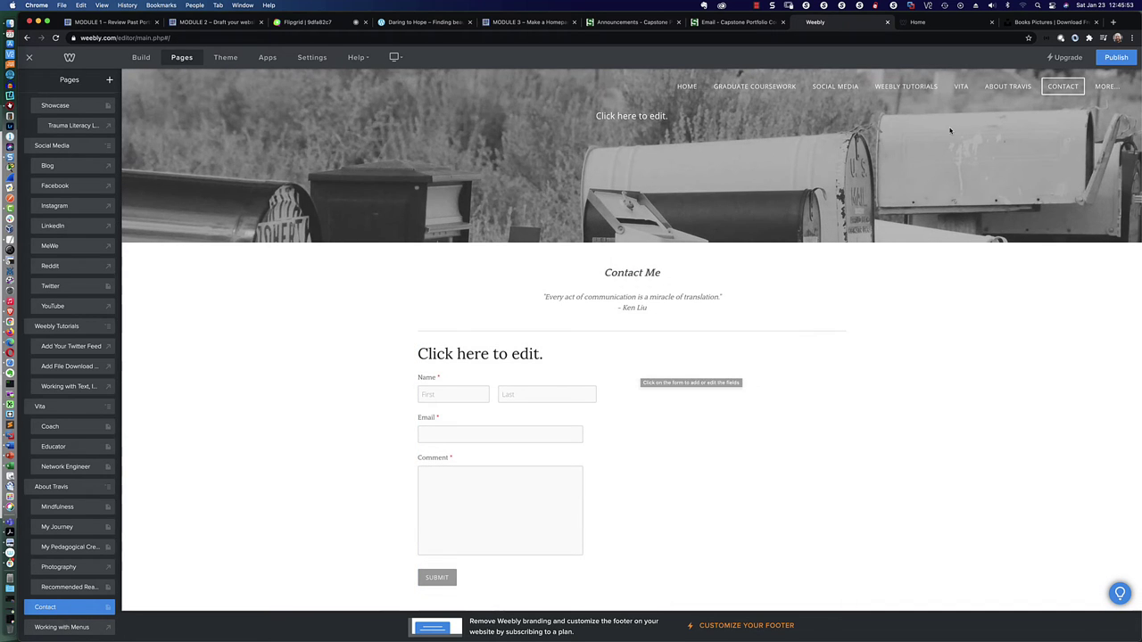
mouse_move(1104, 89)
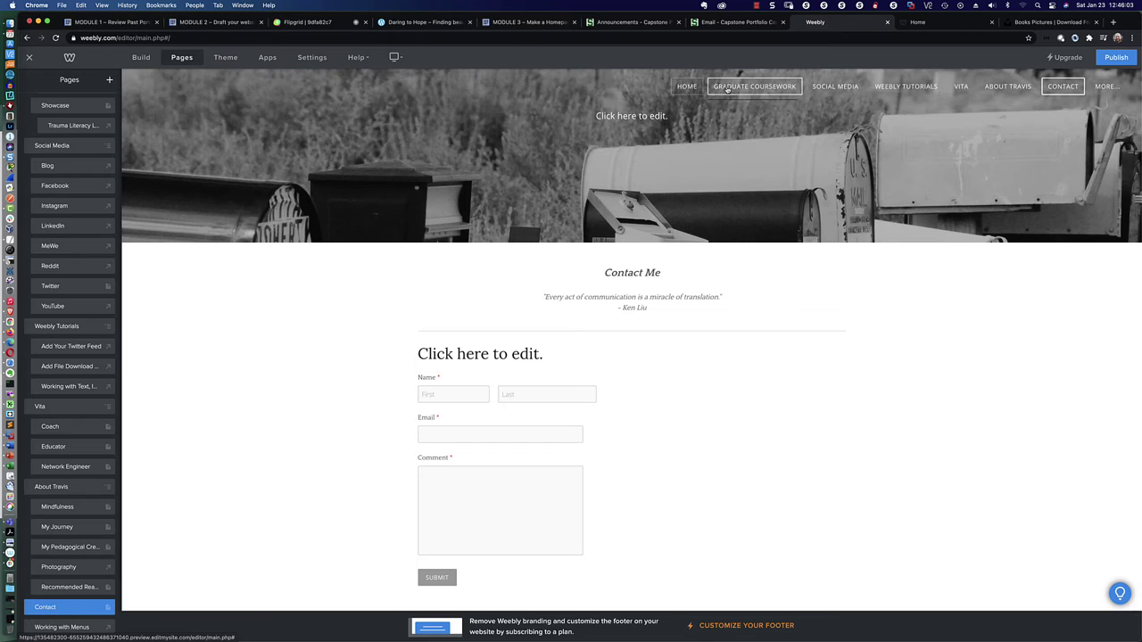
mouse_move(756, 89)
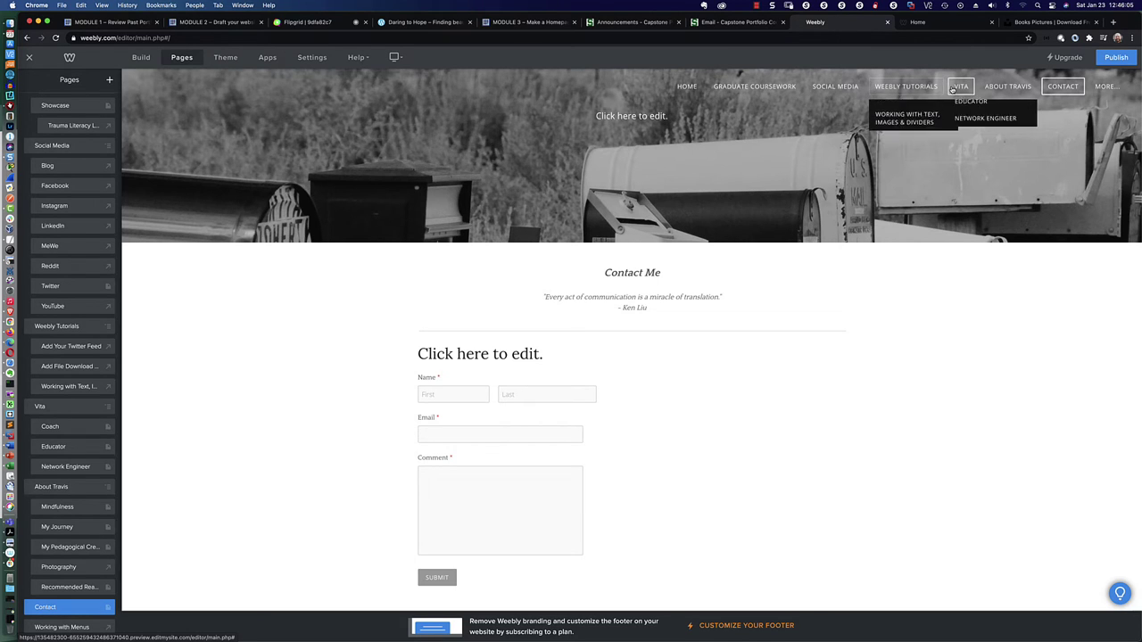
mouse_move(972, 87)
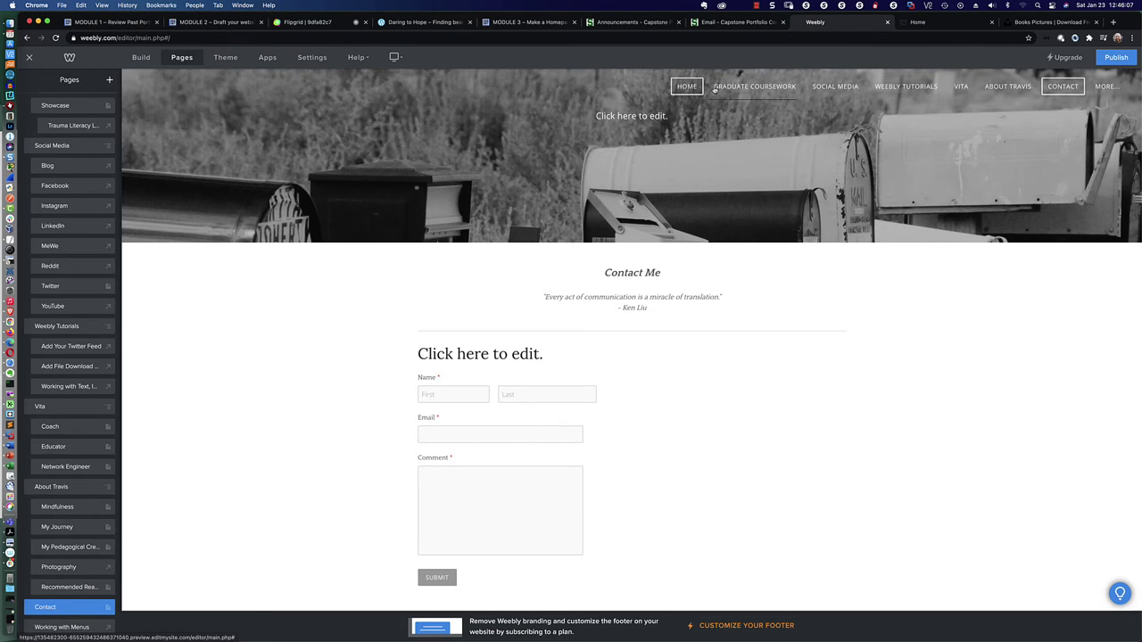
mouse_move(793, 89)
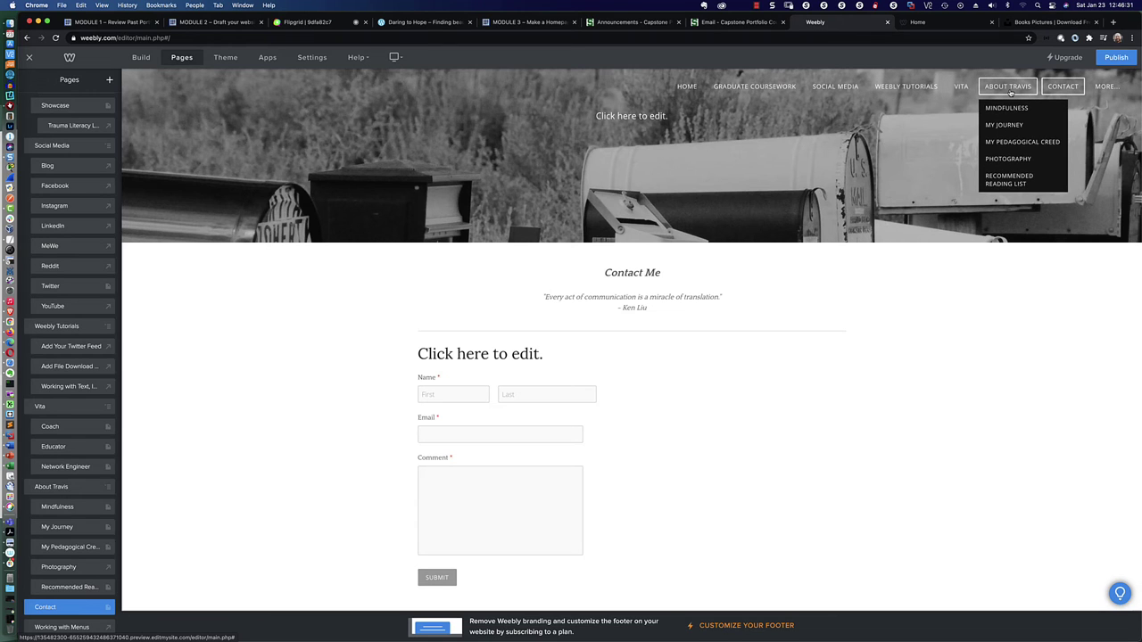
mouse_move(897, 88)
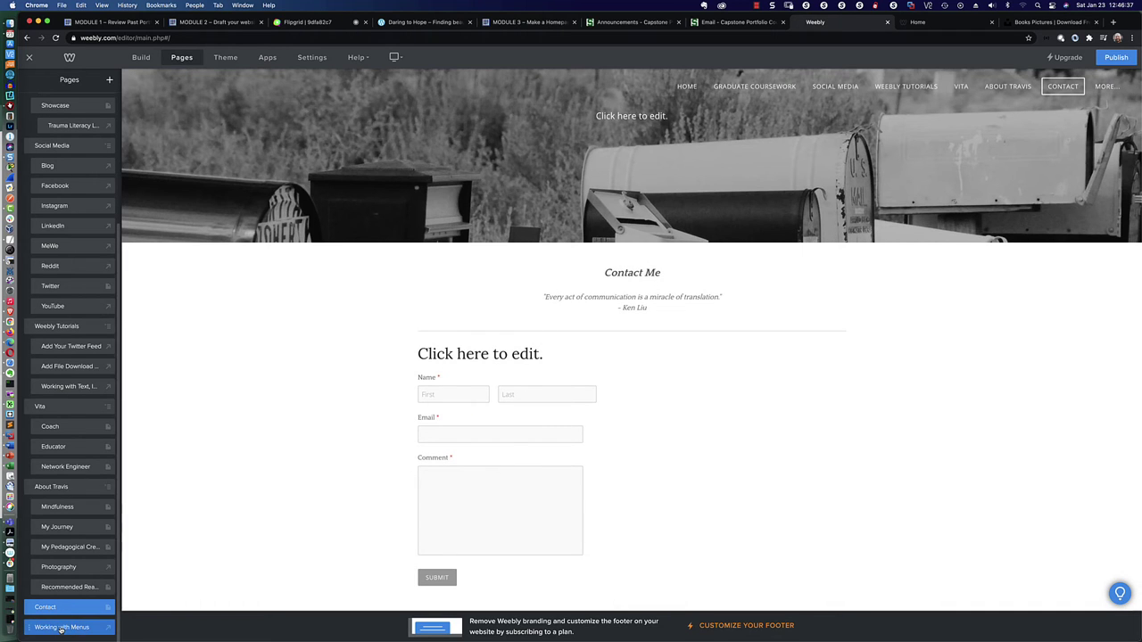
- Nest the Working with Menus page under Weebly Tutorials, between the Add File Download and Working with Text pages
left_click_drag(60, 629, 66, 390)
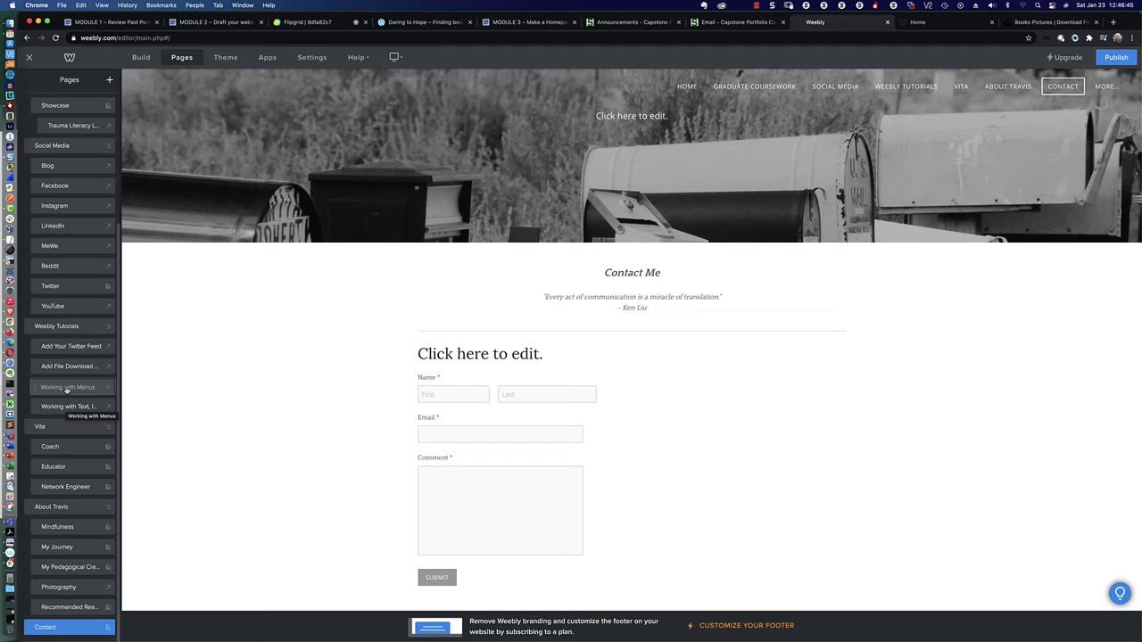
left_click_drag(67, 390, 67, 389)
- Try Working with Menus as a top-level page above Weebly Tutorials, and return it to its place within that group
left_click_drag(67, 389, 39, 390)
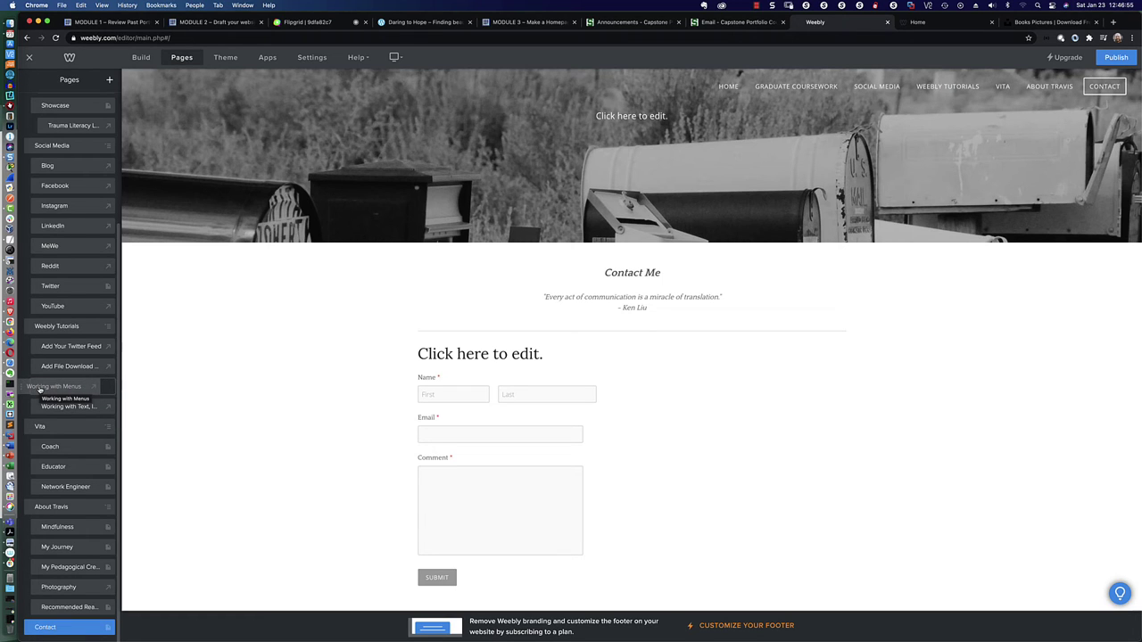
left_click_drag(40, 390, 41, 328)
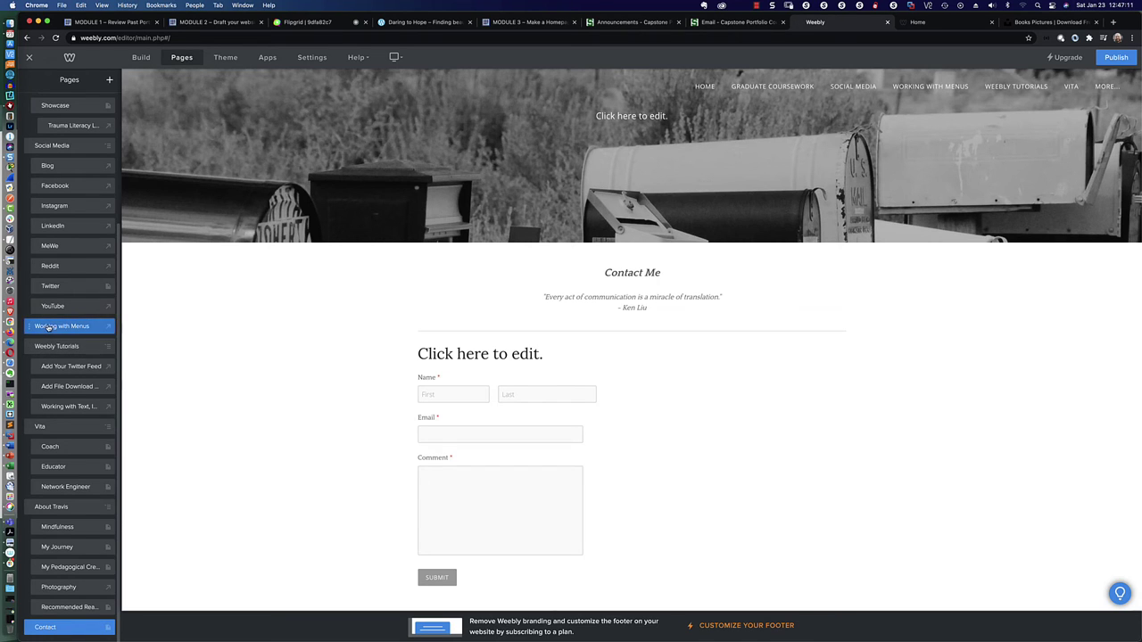
left_click_drag(45, 333, 59, 389)
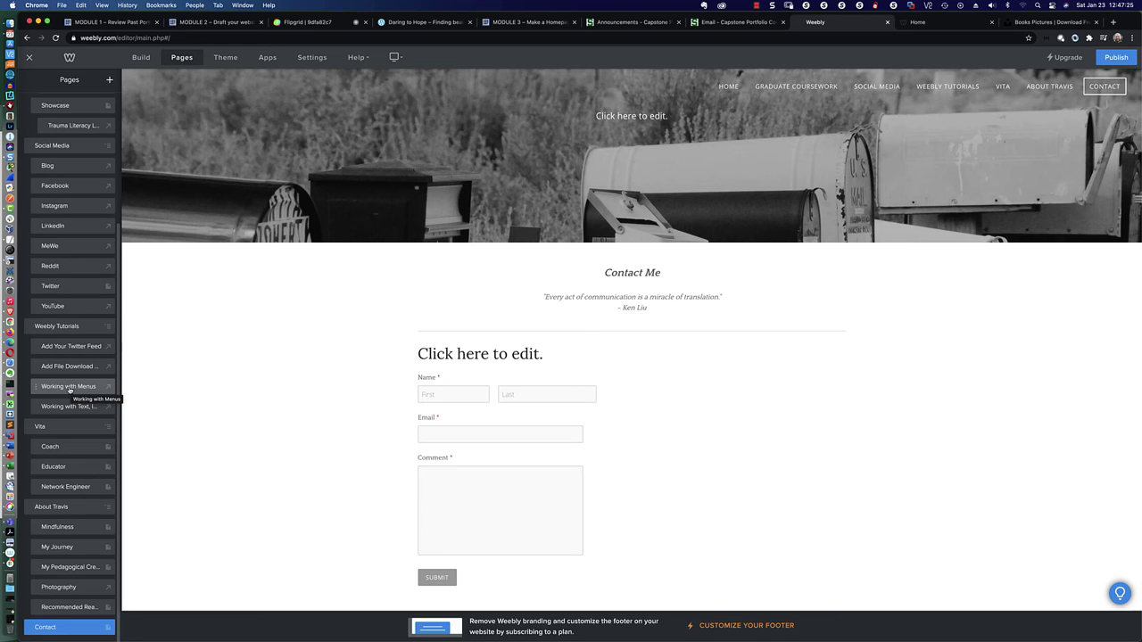
- Check the external link setting of the Working with Menus page and return to the page list
left_click(69, 390)
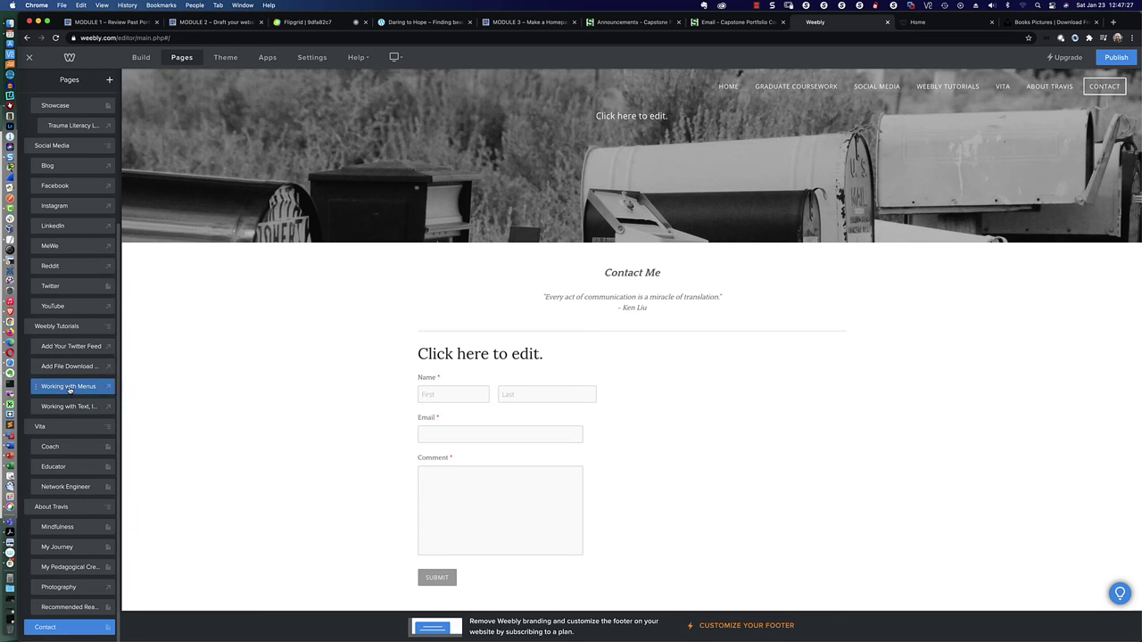
left_click(50, 152)
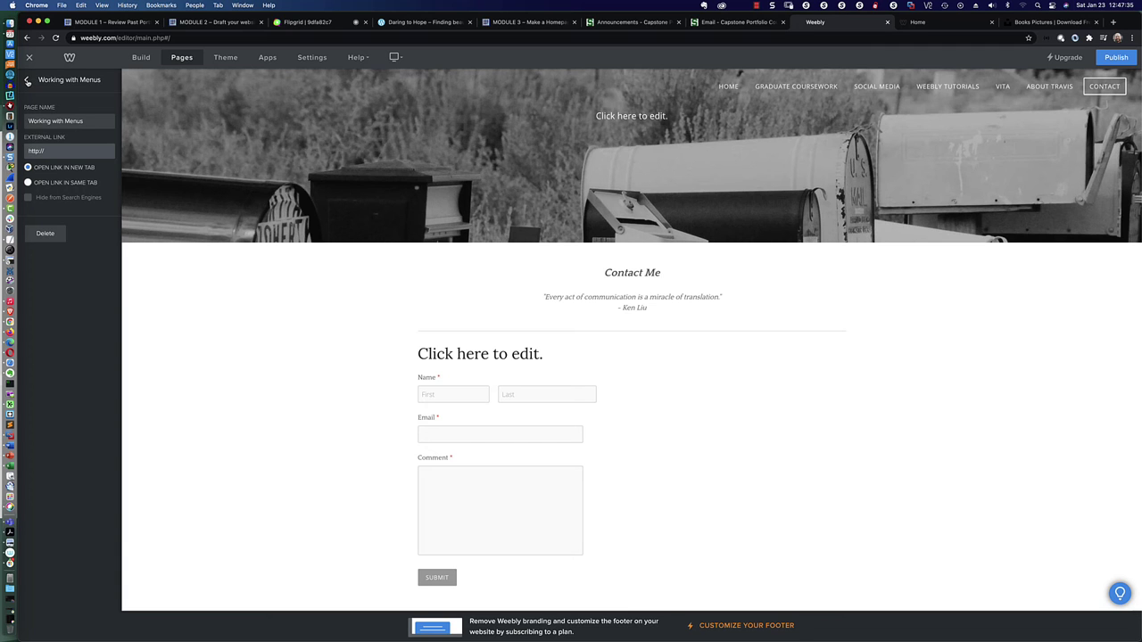
left_click(28, 80)
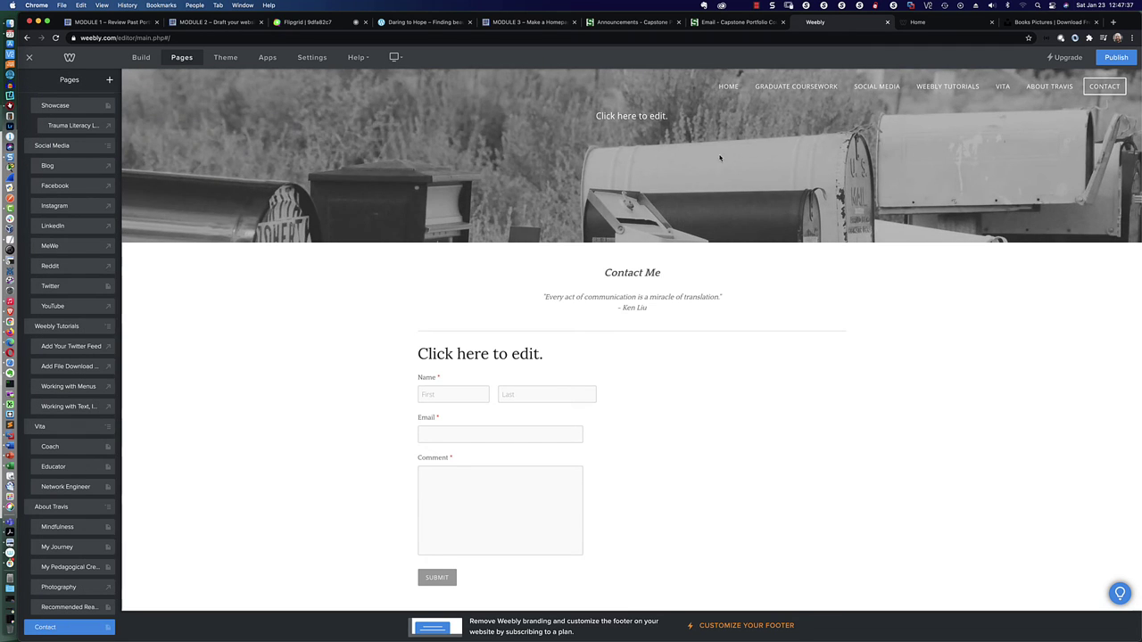
- Publish the website and dismiss the publishing confirmation
left_click(1117, 59)
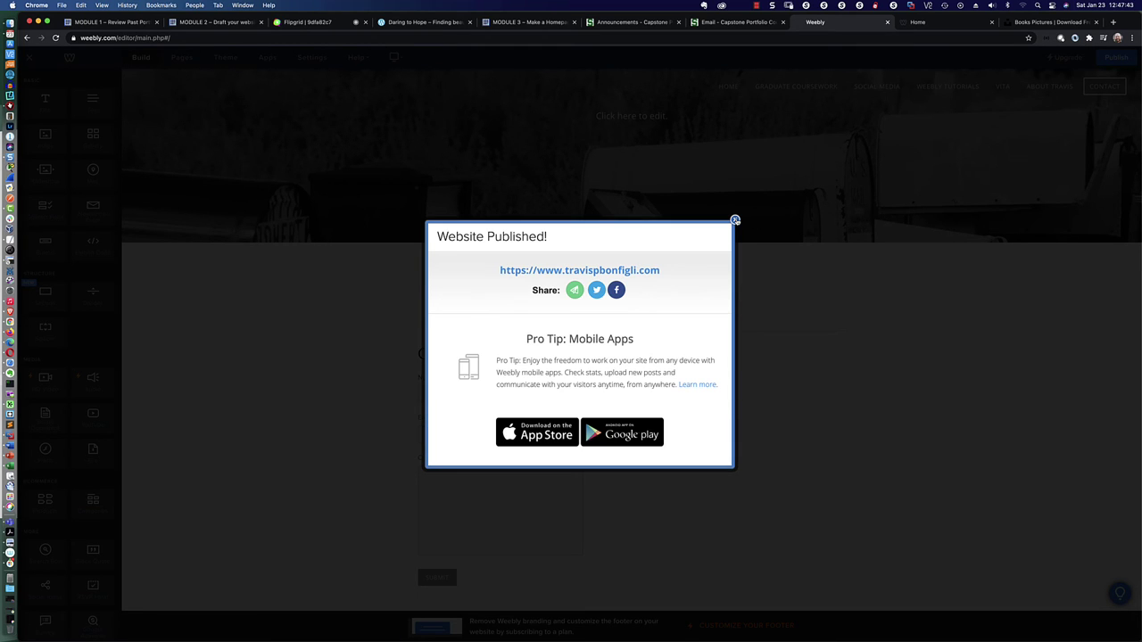
left_click(735, 219)
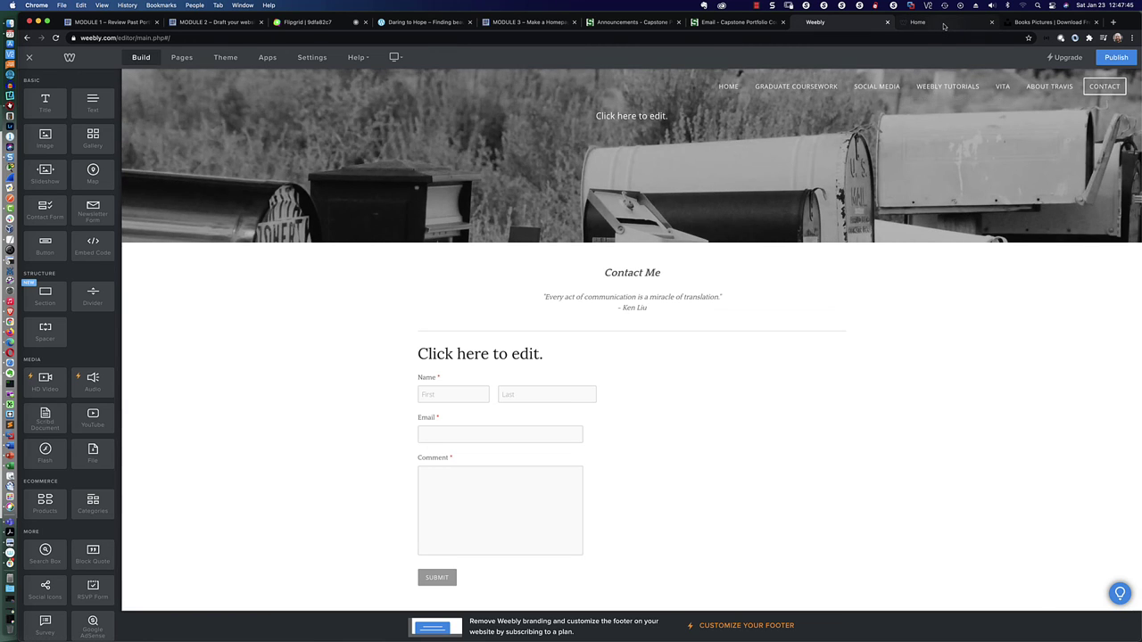
- Reload the live website and check the Weebly Tutorials submenu for the Working with Menus page, along with the neighbouring submenus
left_click(944, 25)
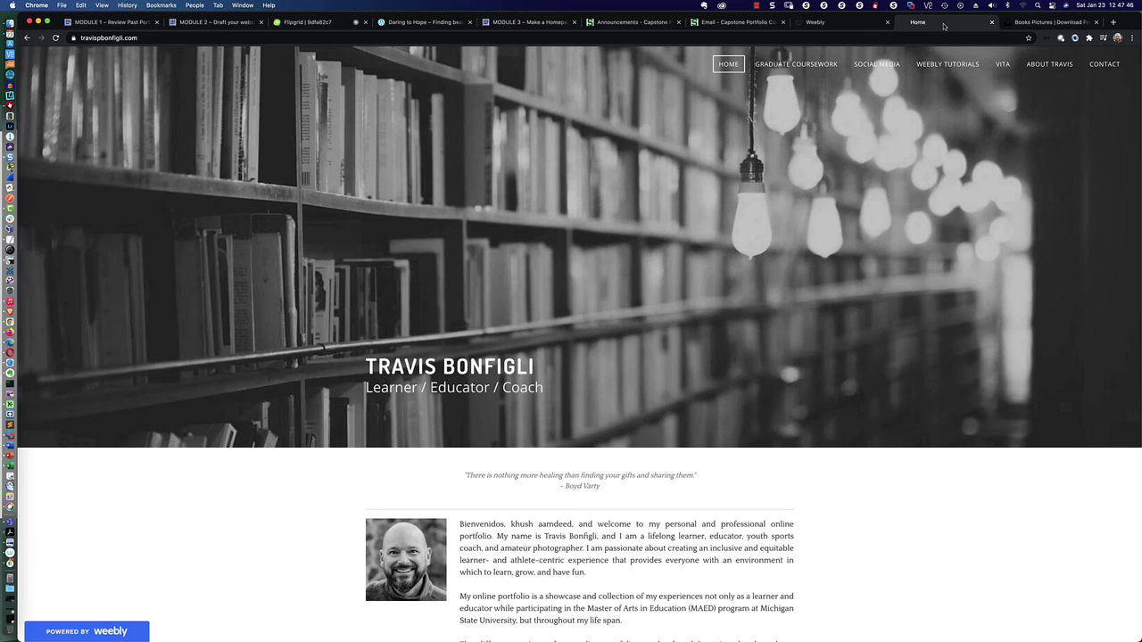
left_click(55, 38)
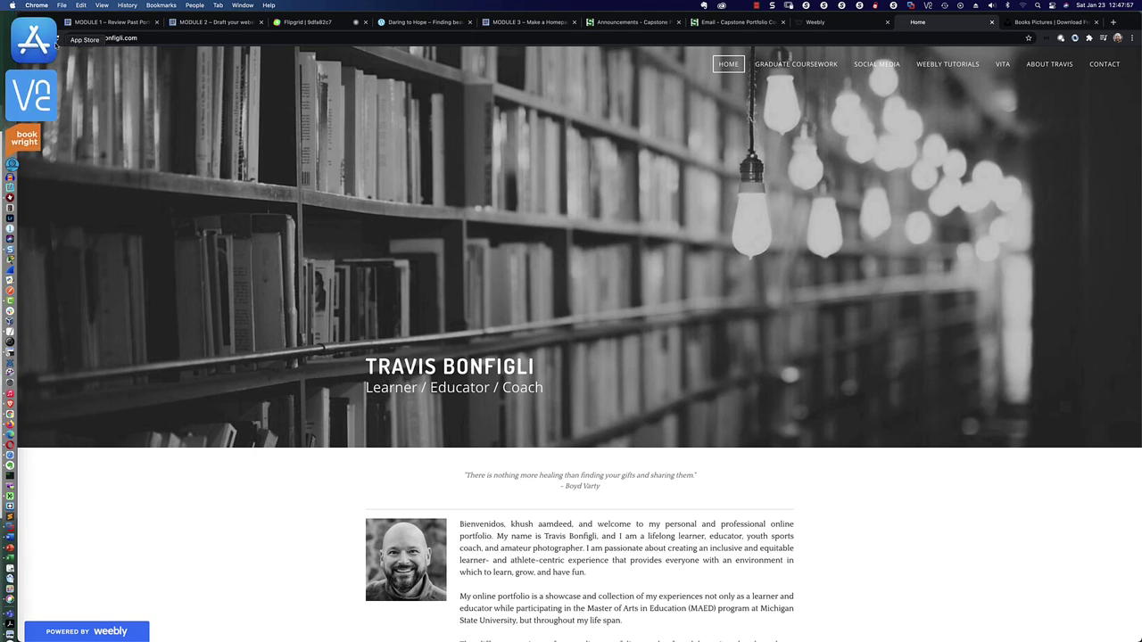
left_click(55, 38)
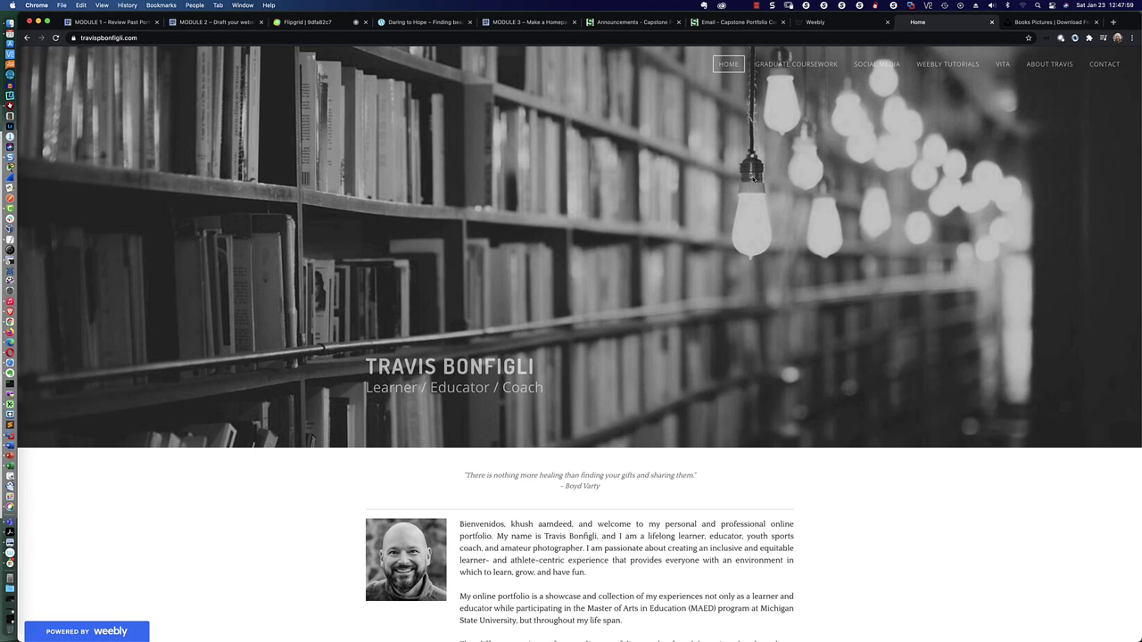
mouse_move(945, 65)
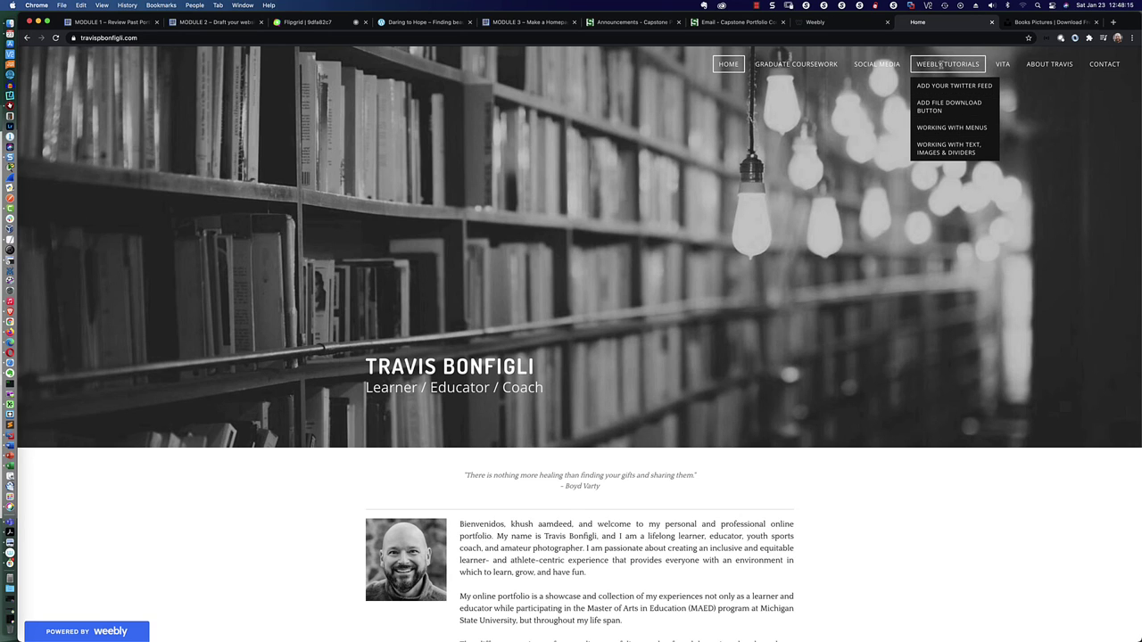
mouse_move(999, 64)
mouse_move(878, 64)
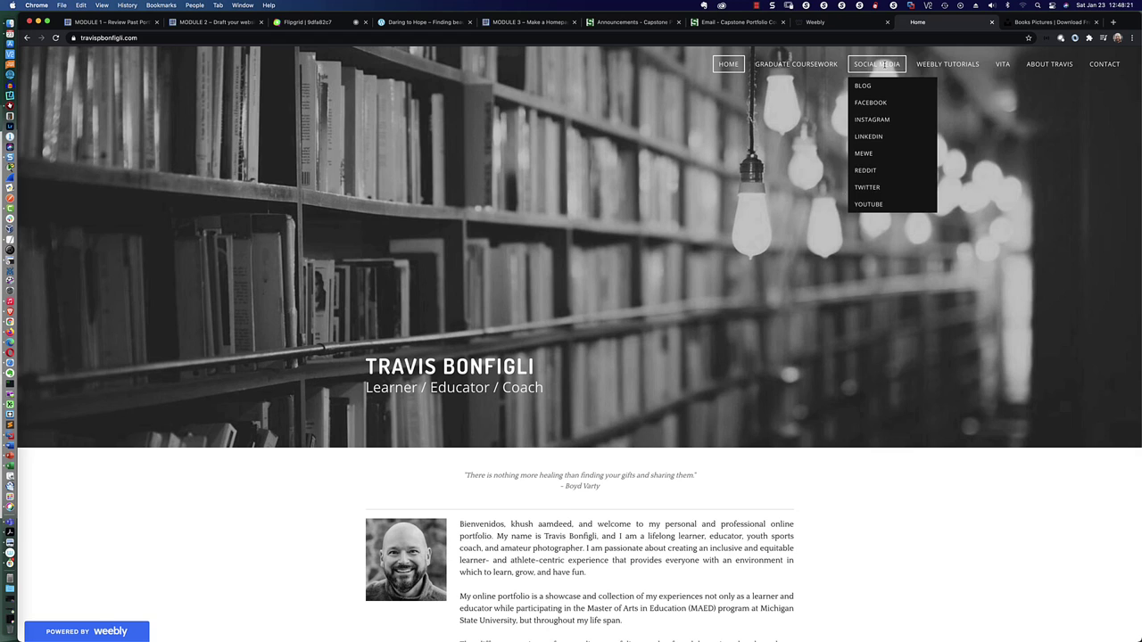
mouse_move(1040, 63)
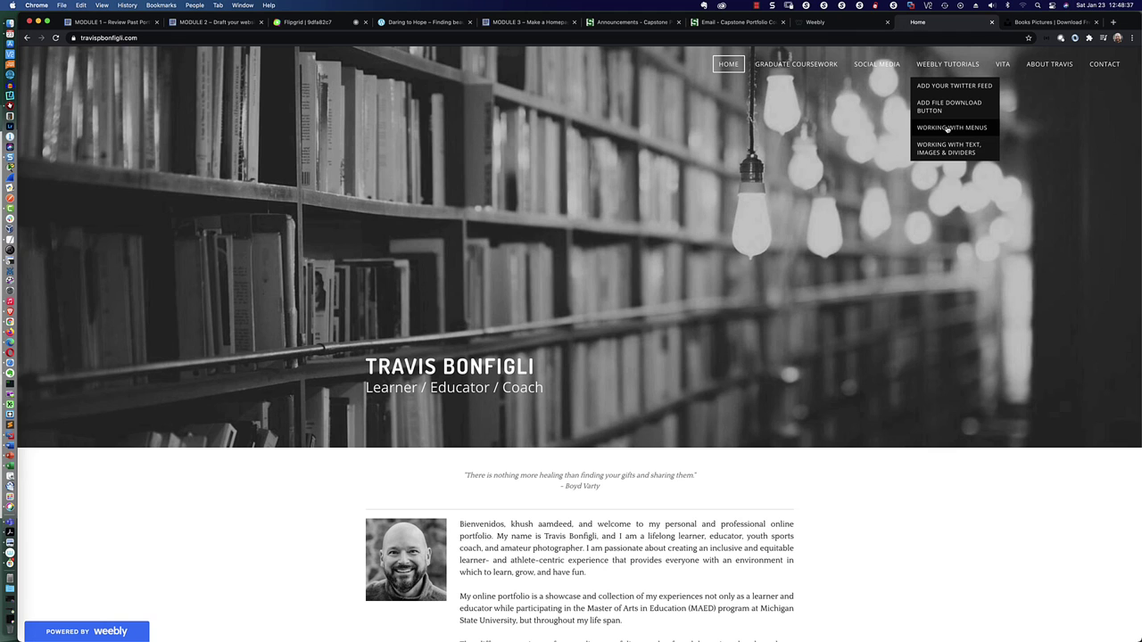
- Return to the site editor's page list and examine the page hierarchy and the type of each page
left_click(815, 21)
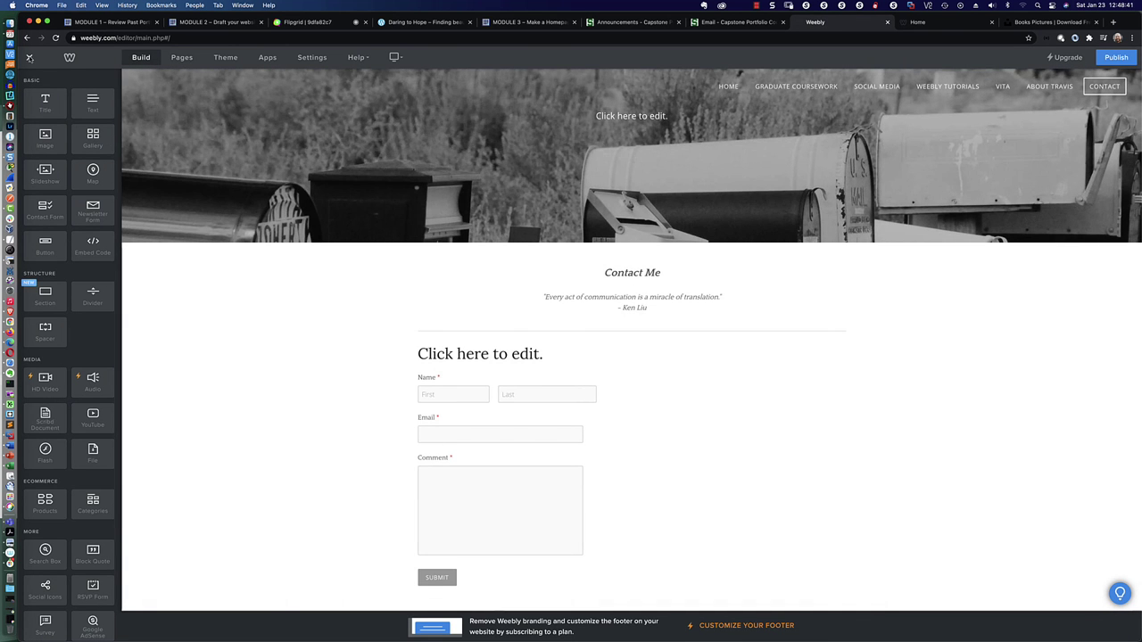
left_click(182, 58)
scroll(59, 160, "down", 3)
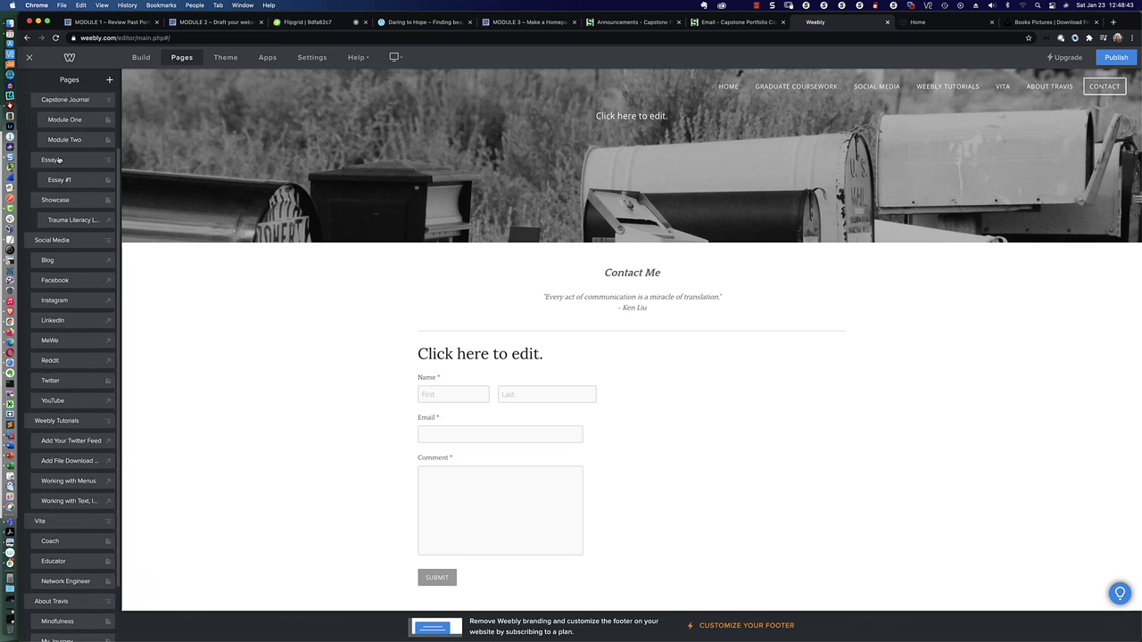
scroll(59, 160, "up", 3)
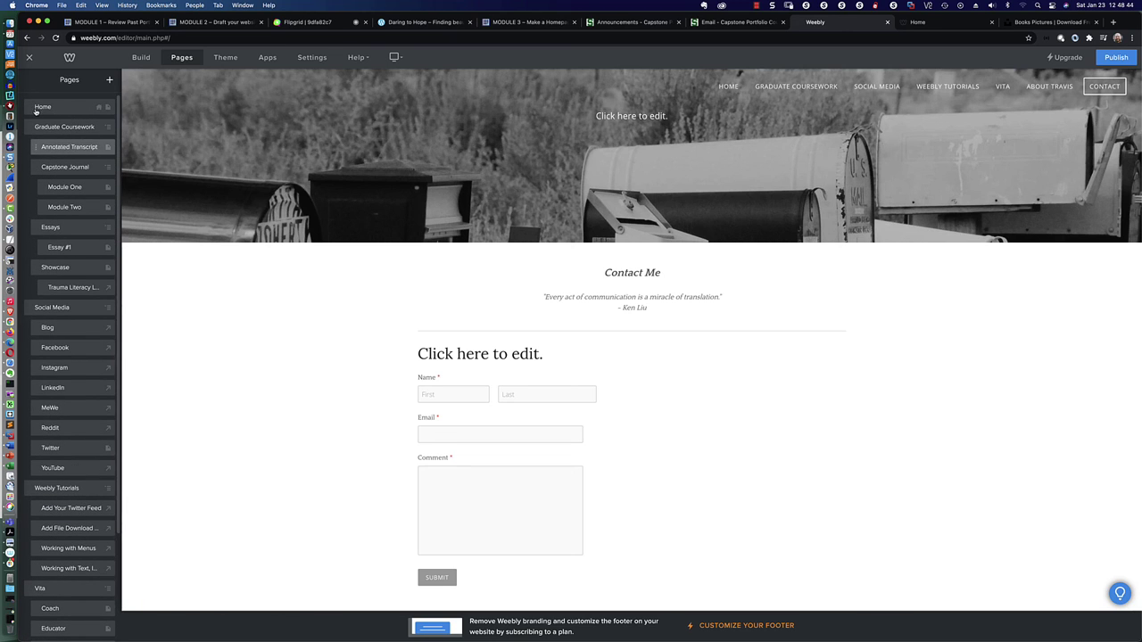
scroll(62, 210, "down", 1)
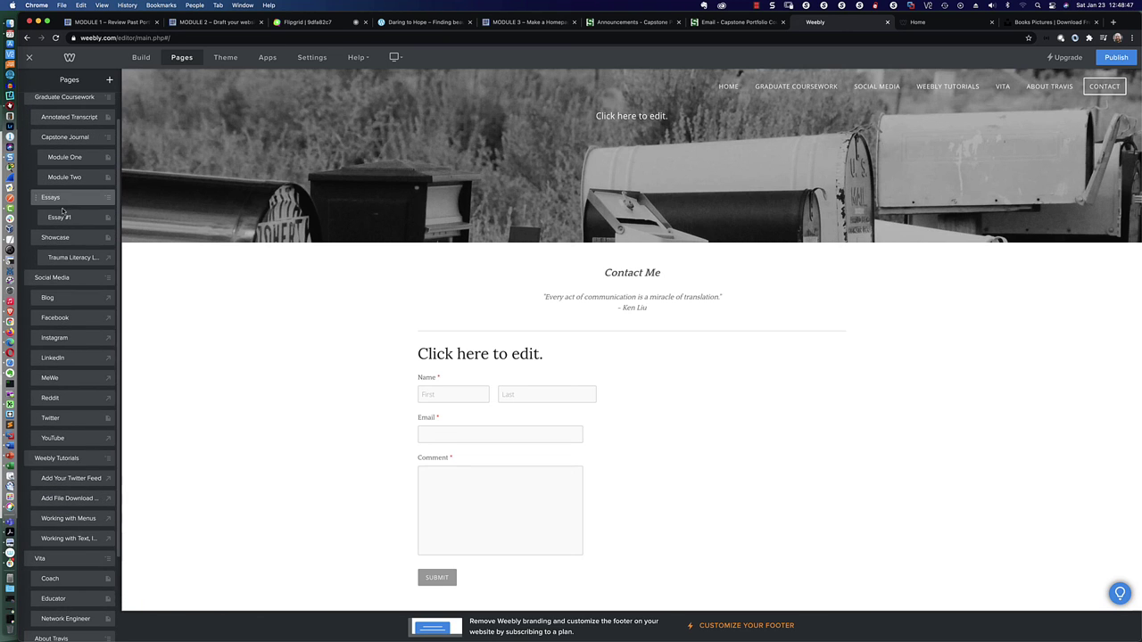
scroll(57, 257, "down", 2)
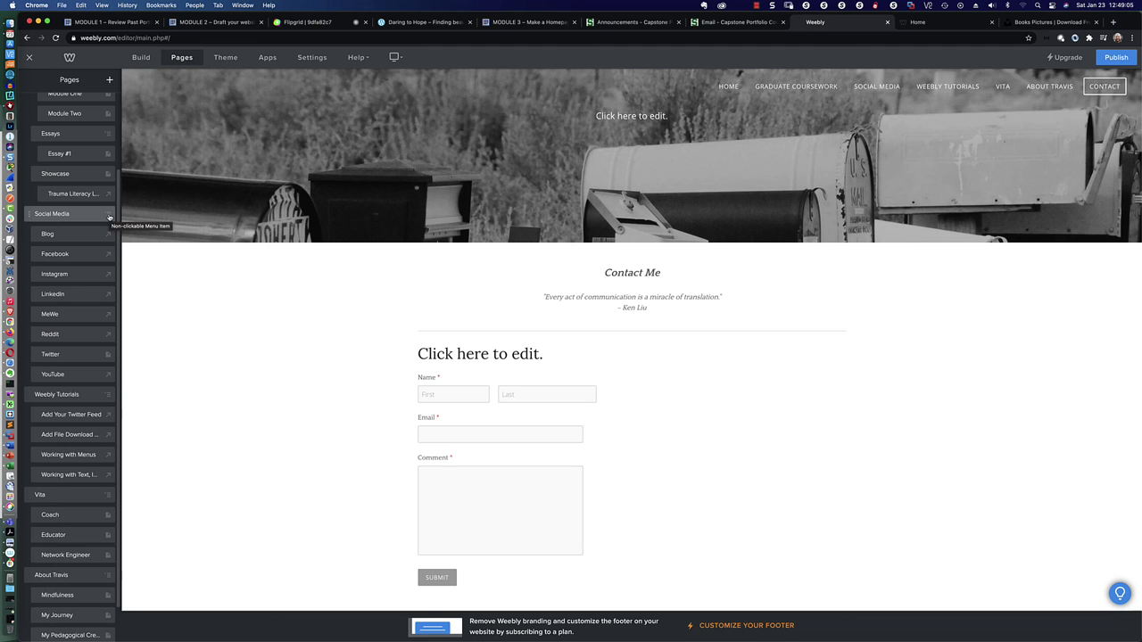
- Switch to Microsoft PowerPoint
key("super+Tab")
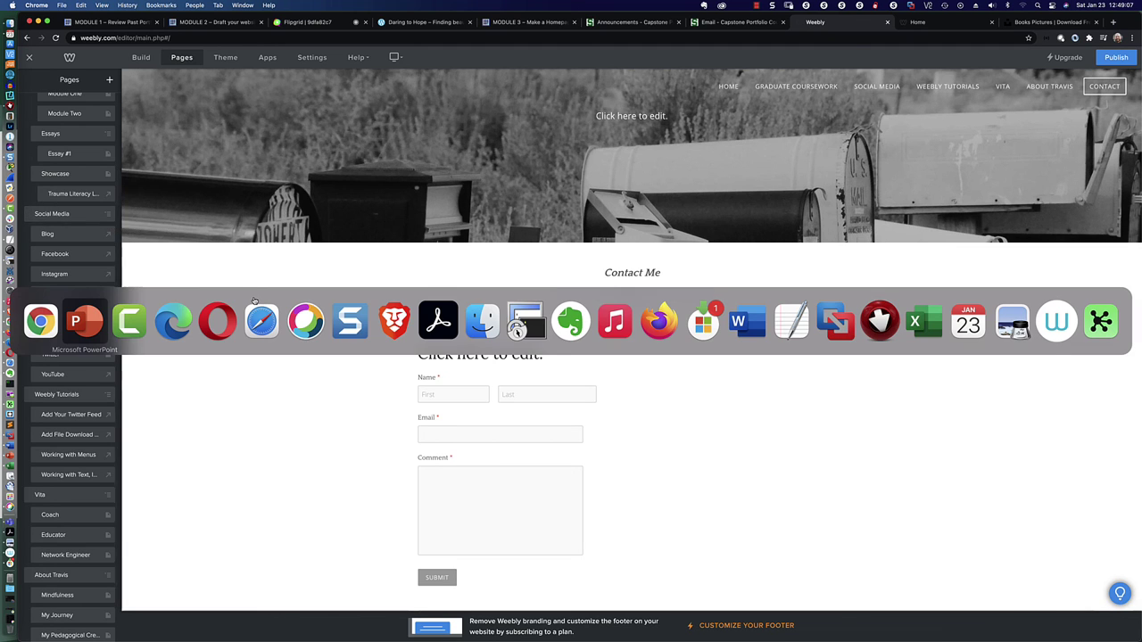